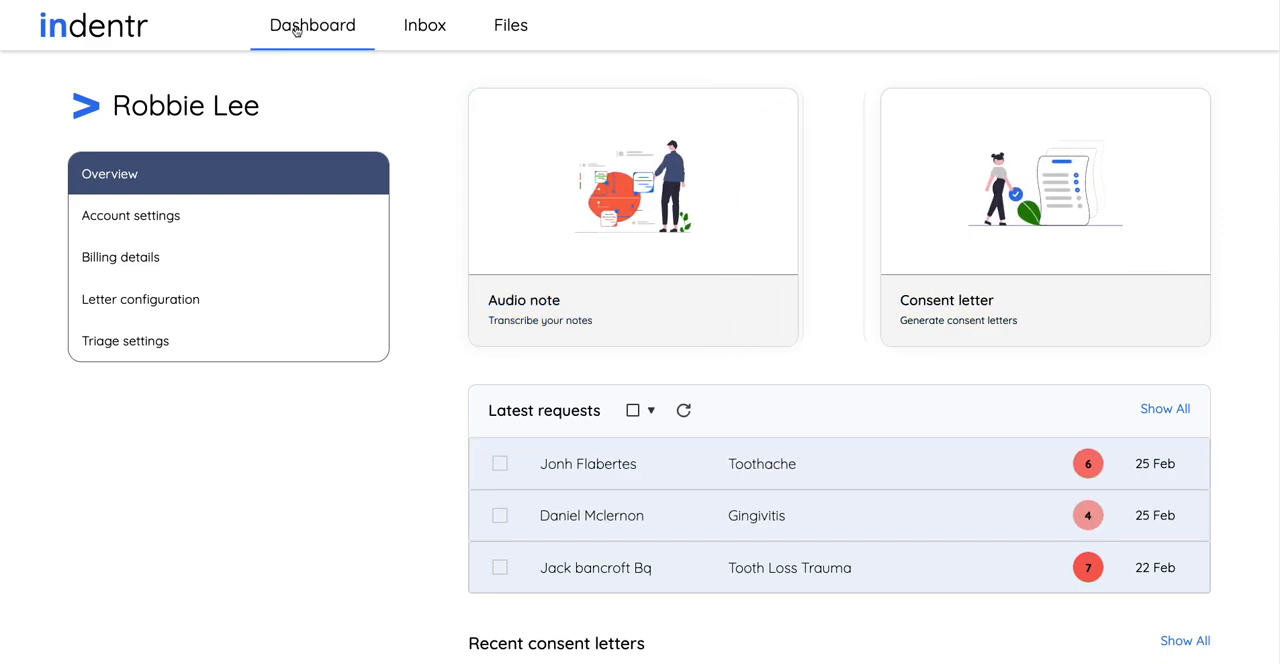
# Start an audio note for an existing patient, finding the patient's record by name and submitting it
pyautogui.click(584, 204)
pyautogui.click(550, 364)
pyautogui.write('rob')
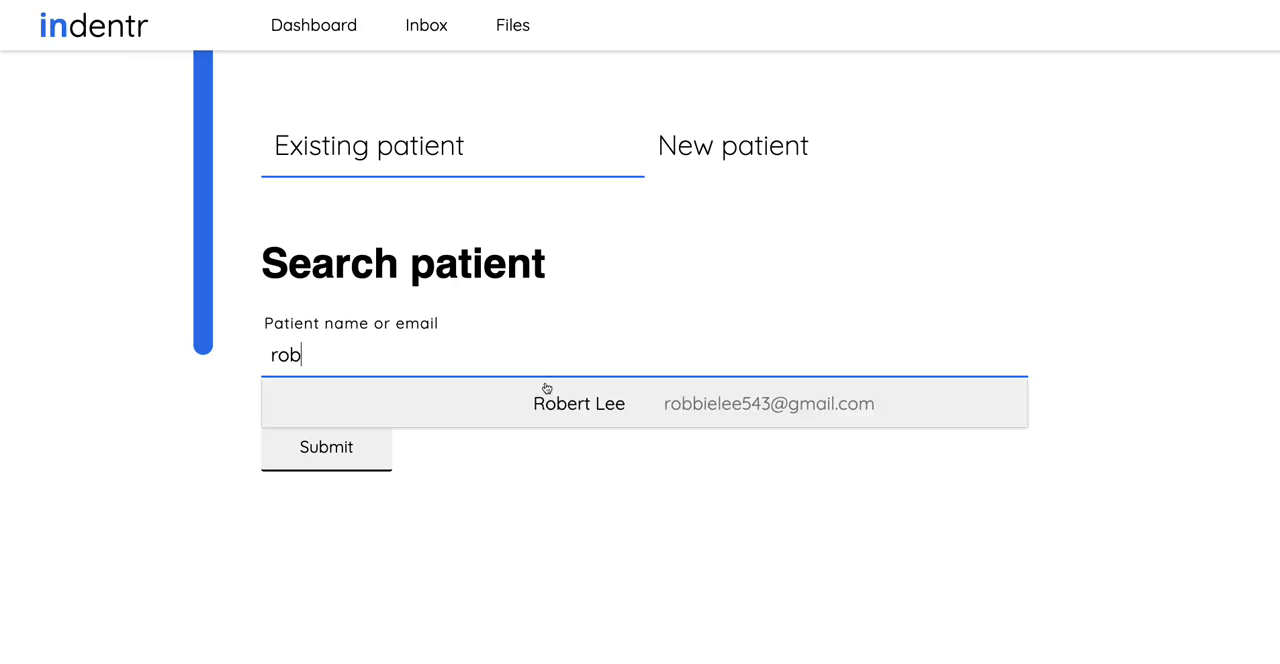
pyautogui.click(526, 399)
pyautogui.click(357, 449)
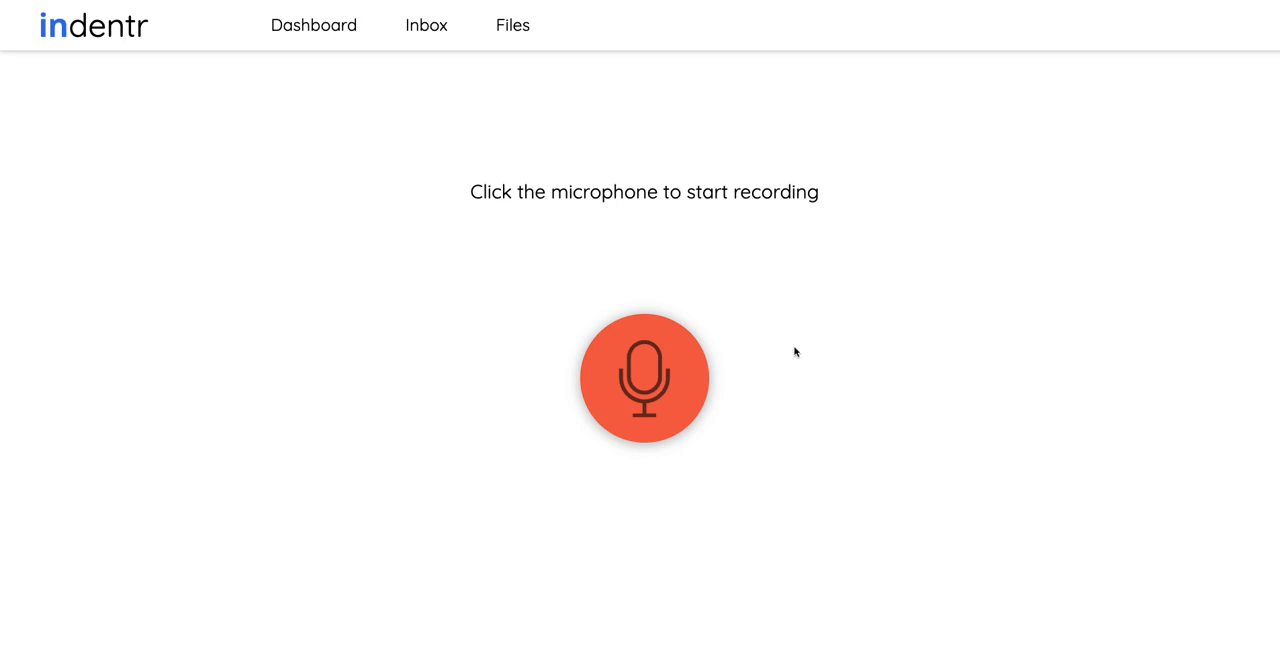
# Record a spoken clinical note of about 41 seconds and submit it for transcription
pyautogui.click(650, 376)
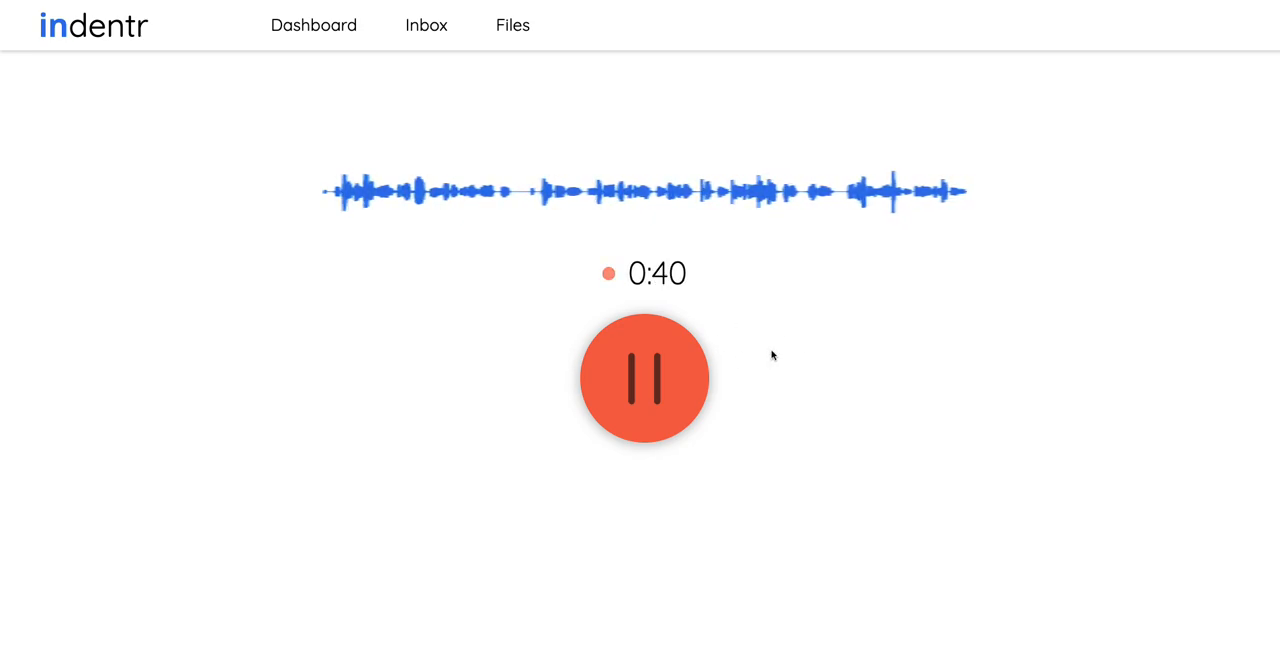
pyautogui.click(650, 376)
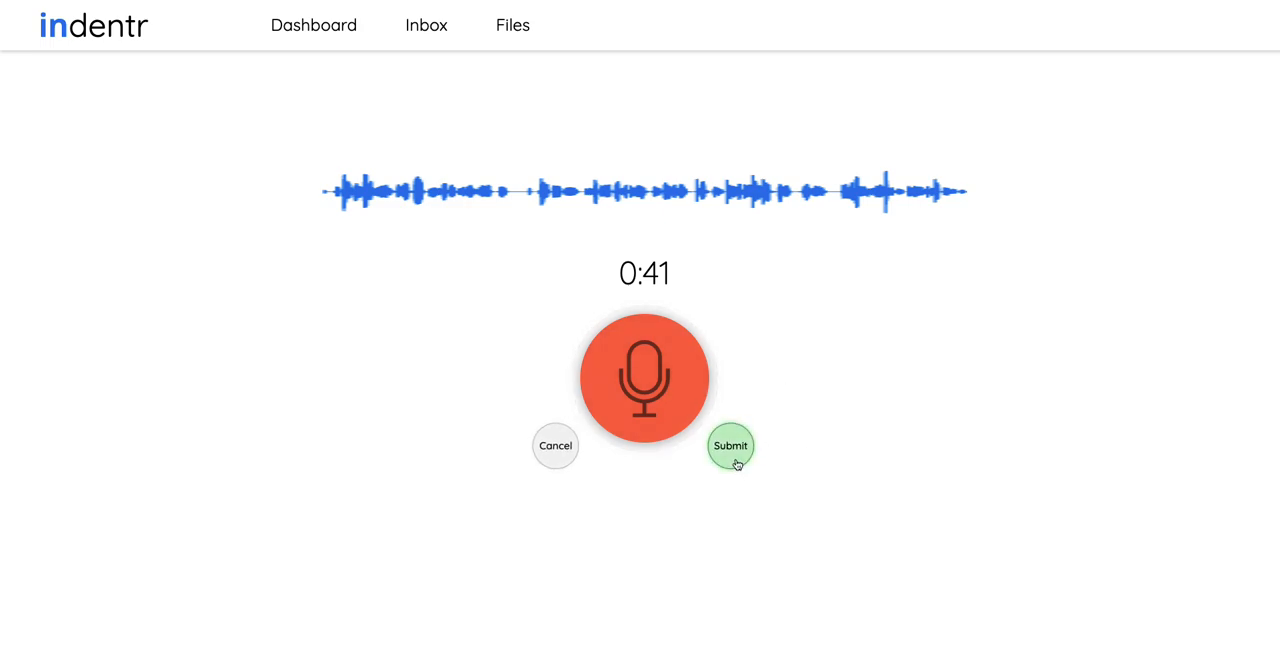
pyautogui.click(733, 452)
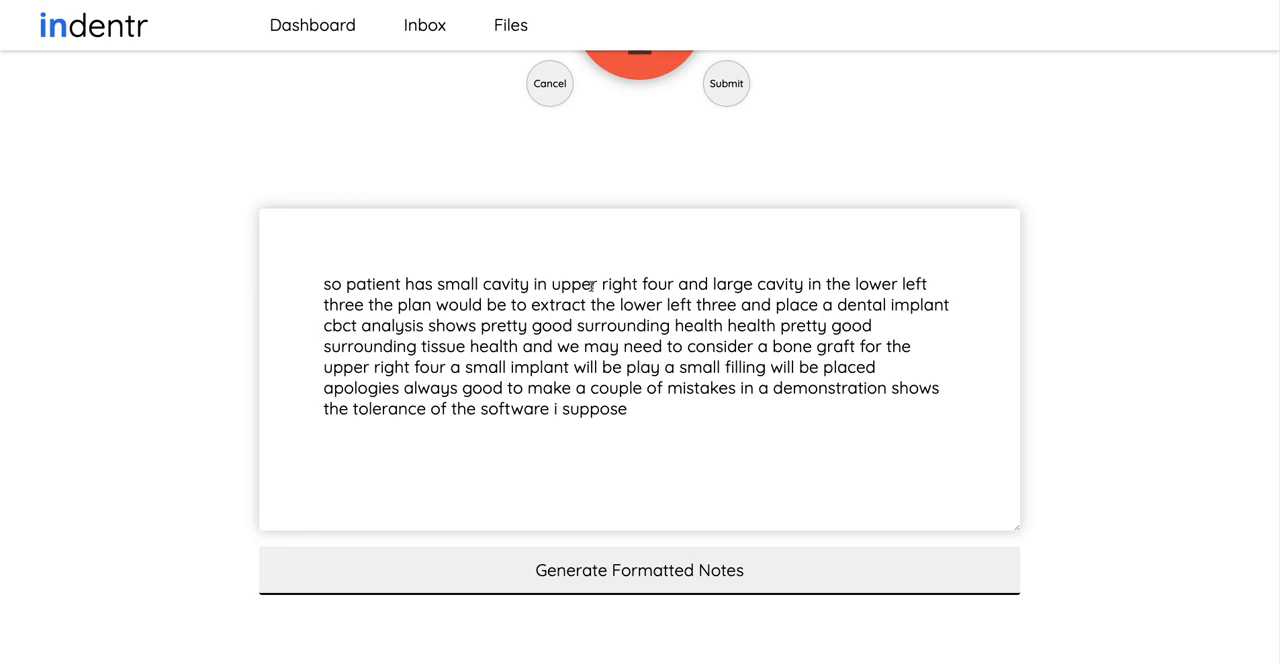
# Check the transcript, generate formatted notes from it, and generate a consent letter from those notes
pyautogui.moveTo(620, 304); pyautogui.dragTo(736, 305)
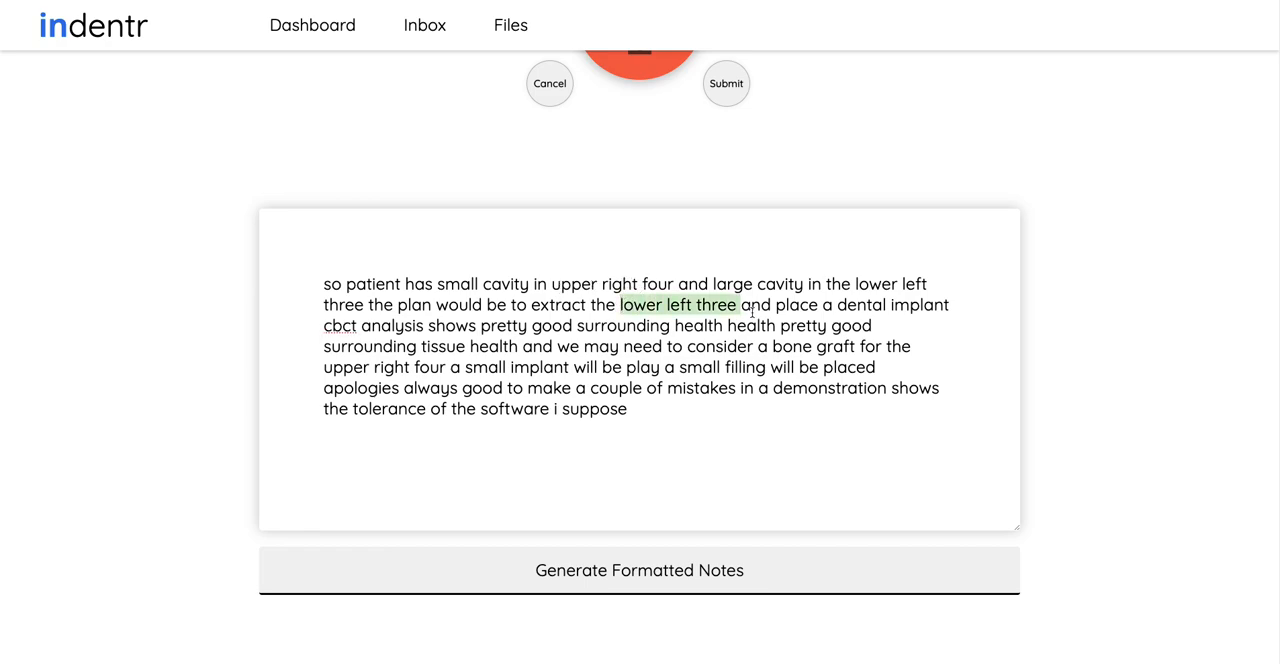
pyautogui.click(749, 346)
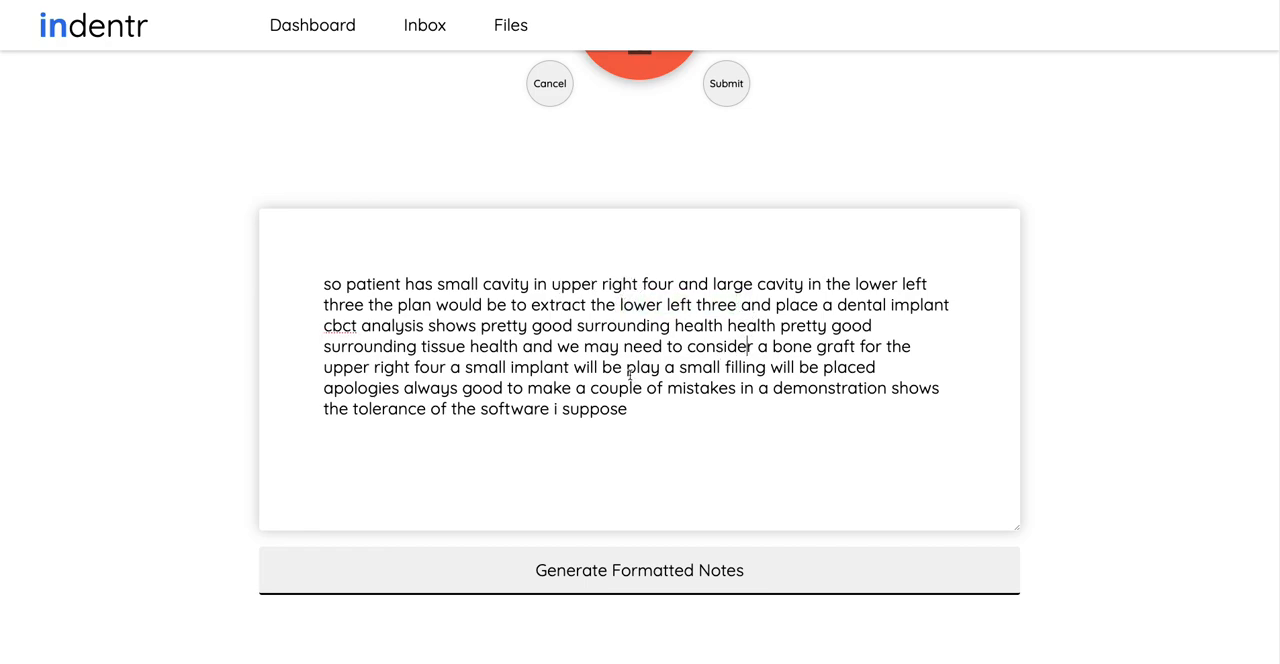
pyautogui.click(618, 568)
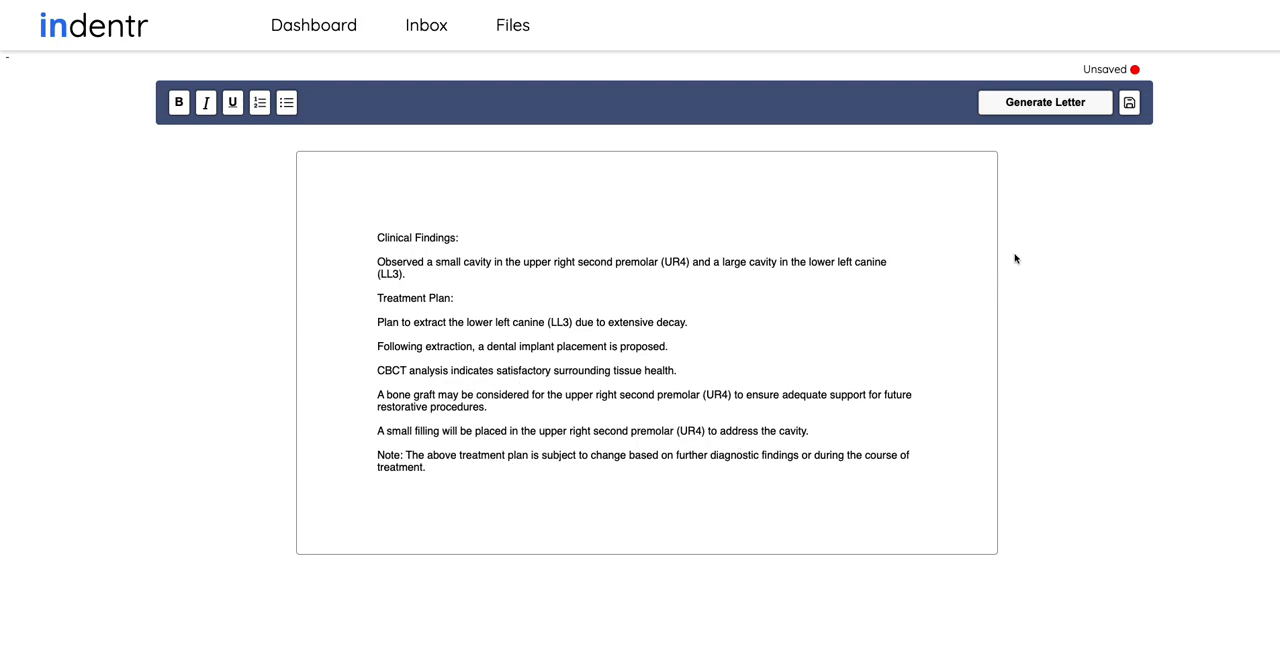
pyautogui.click(1032, 104)
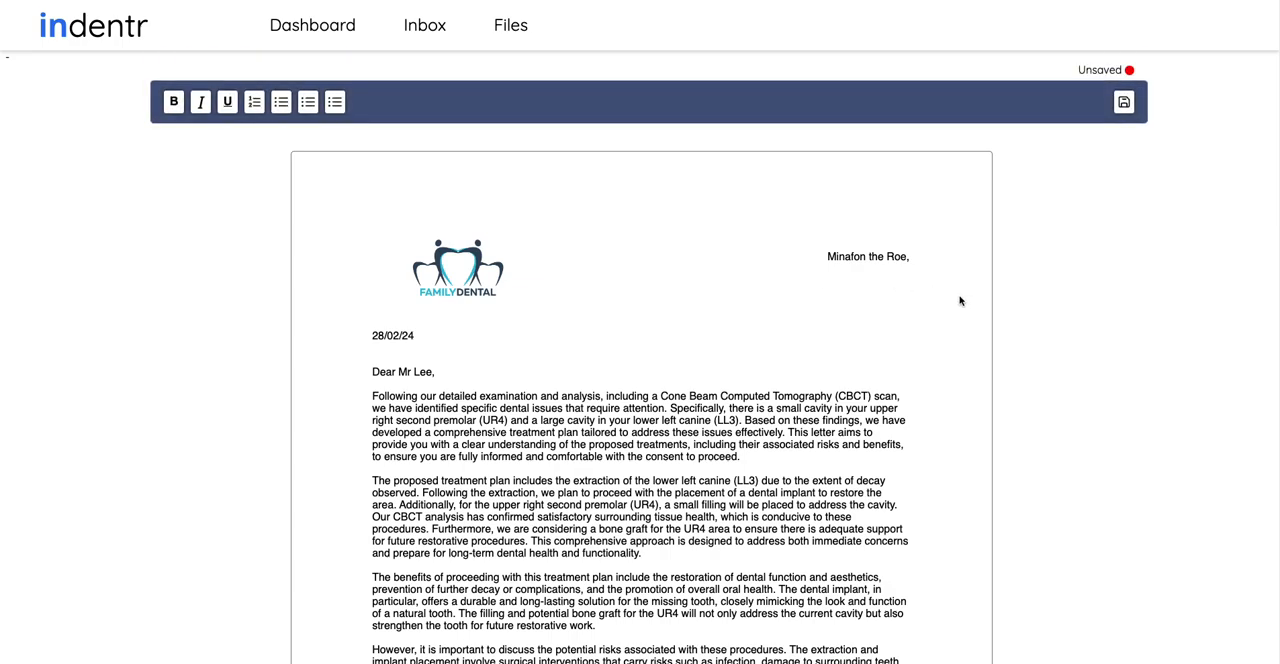
# Review the generated letter's greeting, treatment plan, benefits, risks and treatment costs
pyautogui.scroll(-1, 926, 377)
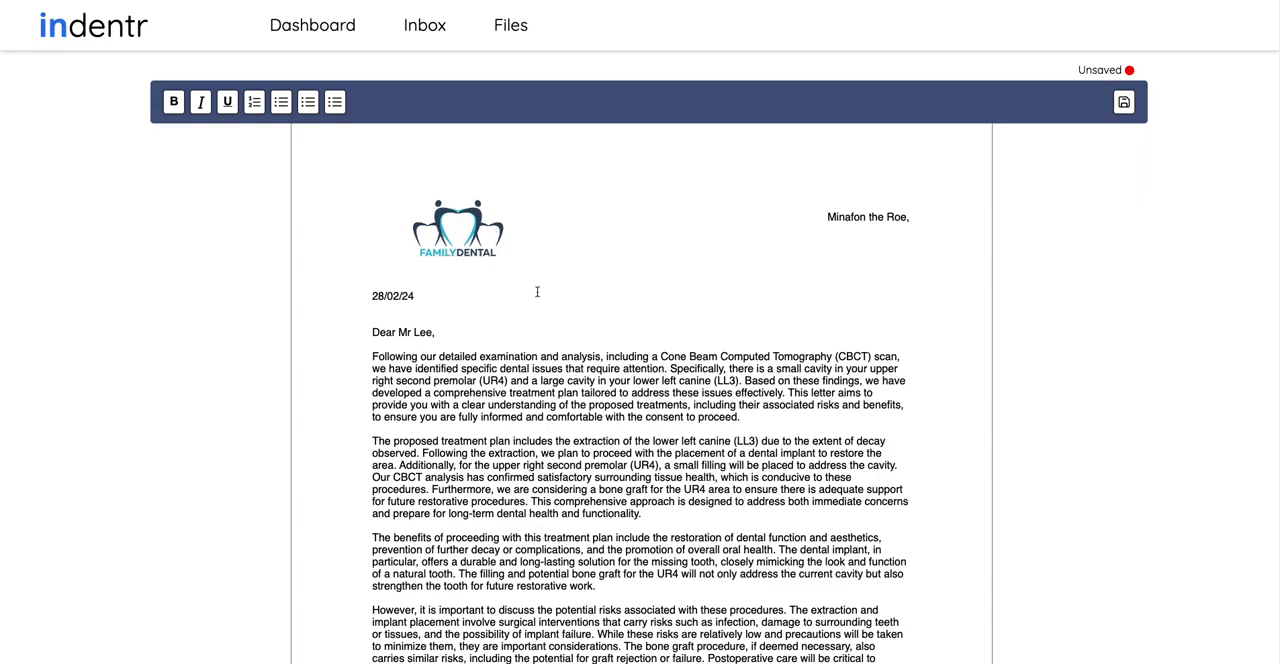
pyautogui.moveTo(371, 331); pyautogui.dragTo(432, 332)
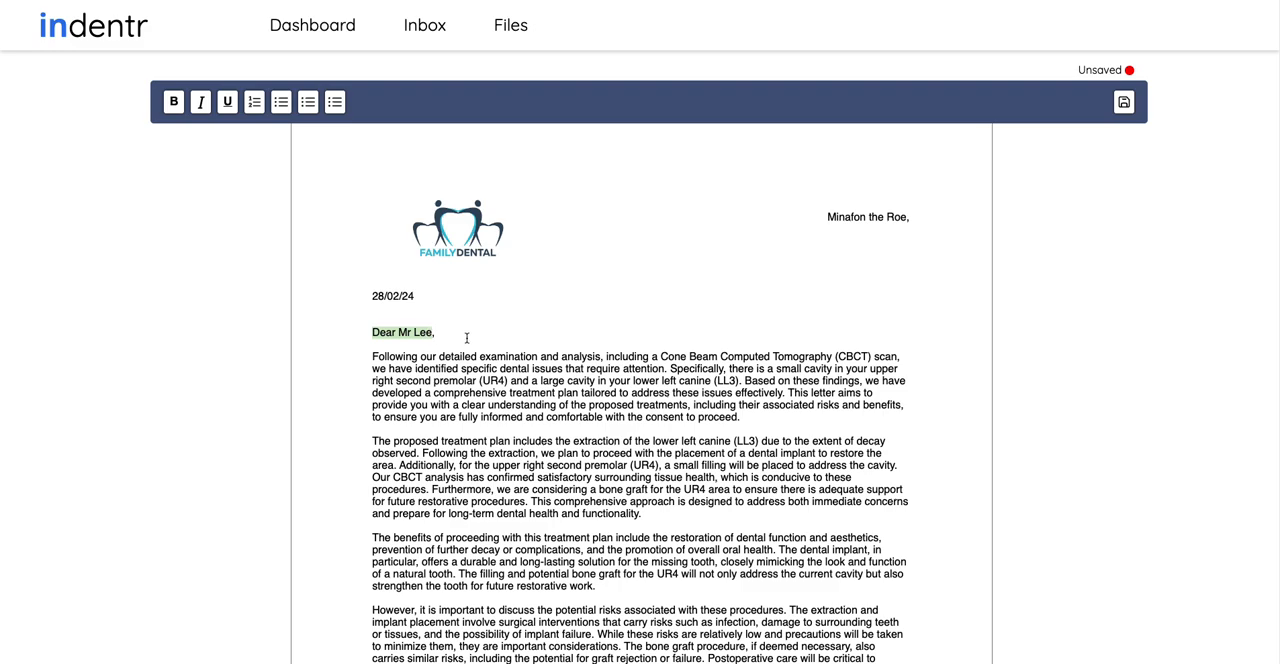
pyautogui.scroll(-1, 514, 343)
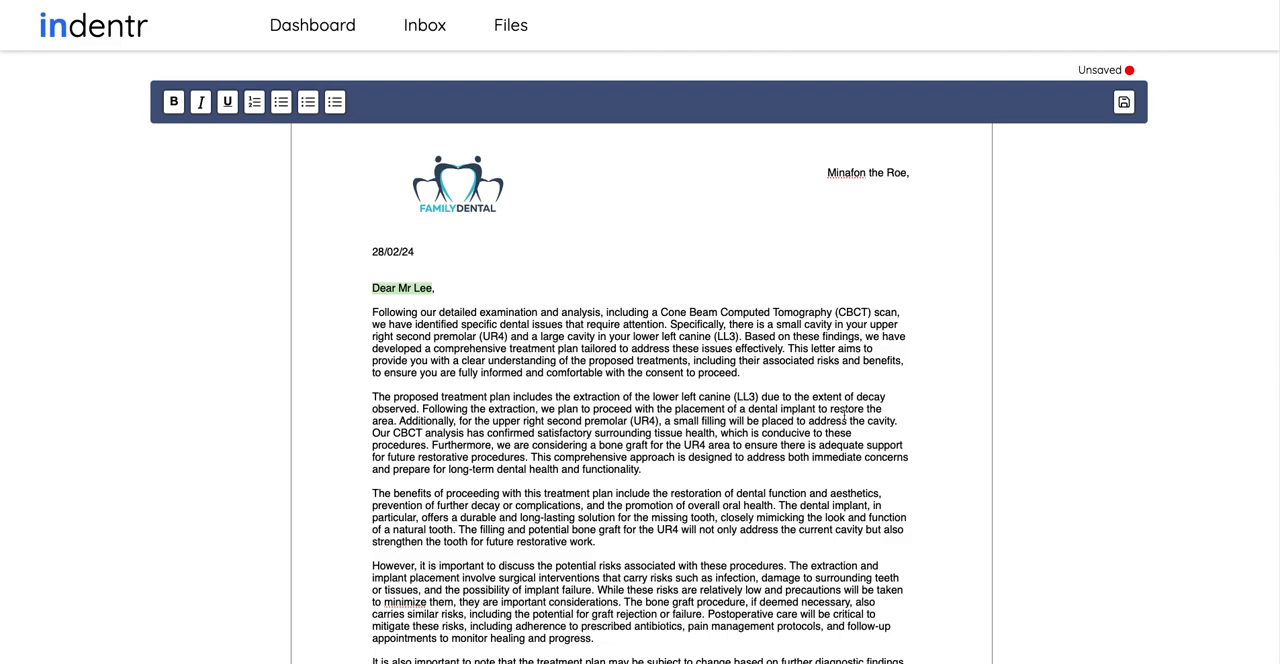
pyautogui.scroll(-3, 845, 414)
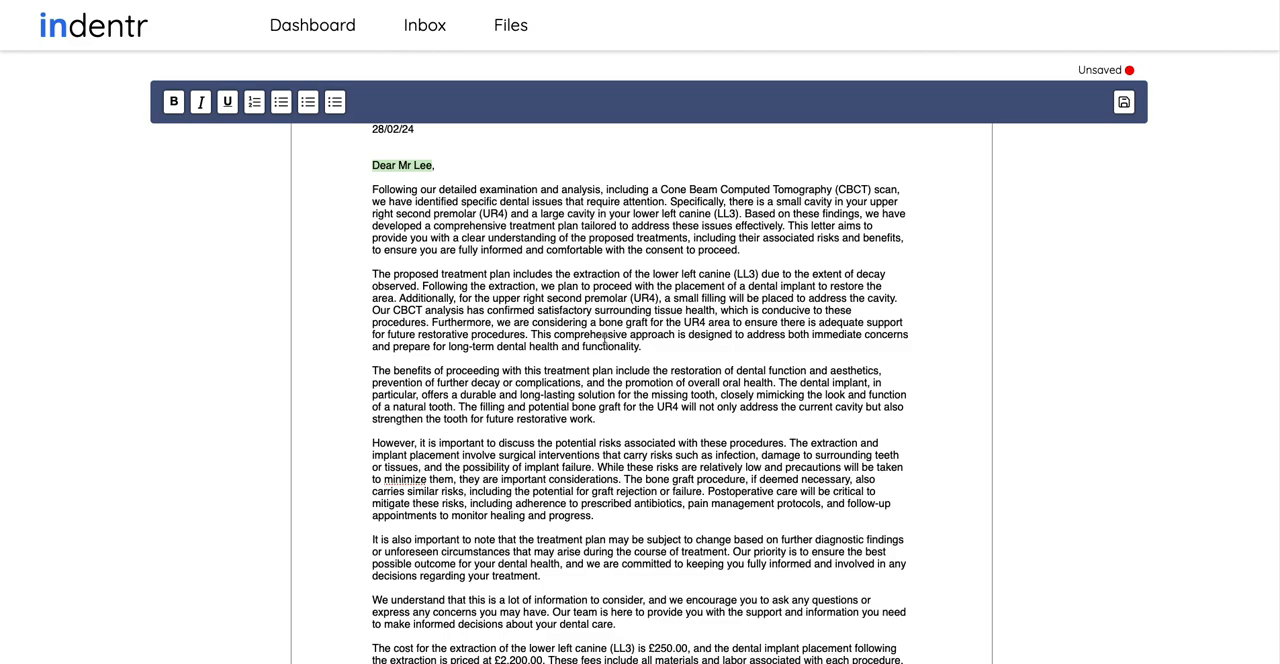
pyautogui.scroll(-1, 524, 245)
pyautogui.scroll(-1, 579, 336)
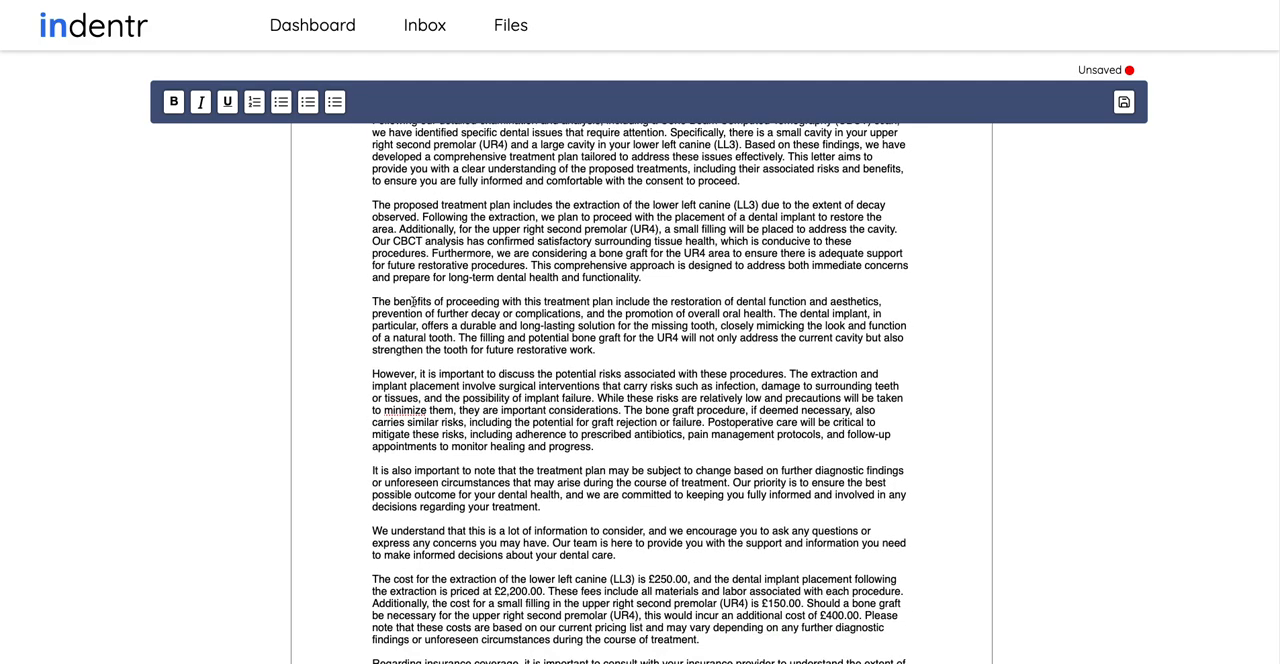
pyautogui.moveTo(600, 442); pyautogui.dragTo(517, 385)
pyautogui.click(517, 385)
pyautogui.scroll(-1, 529, 377)
pyautogui.scroll(-4, 549, 379)
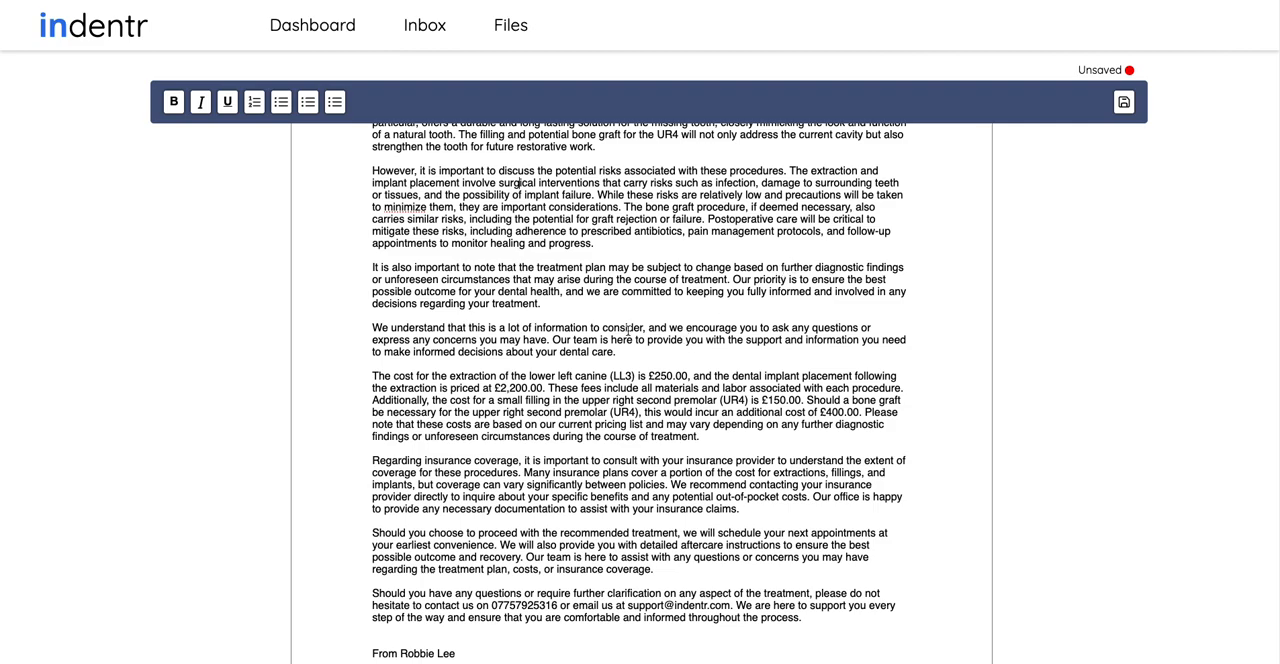
pyautogui.scroll(-1, 633, 330)
pyautogui.scroll(-1, 714, 327)
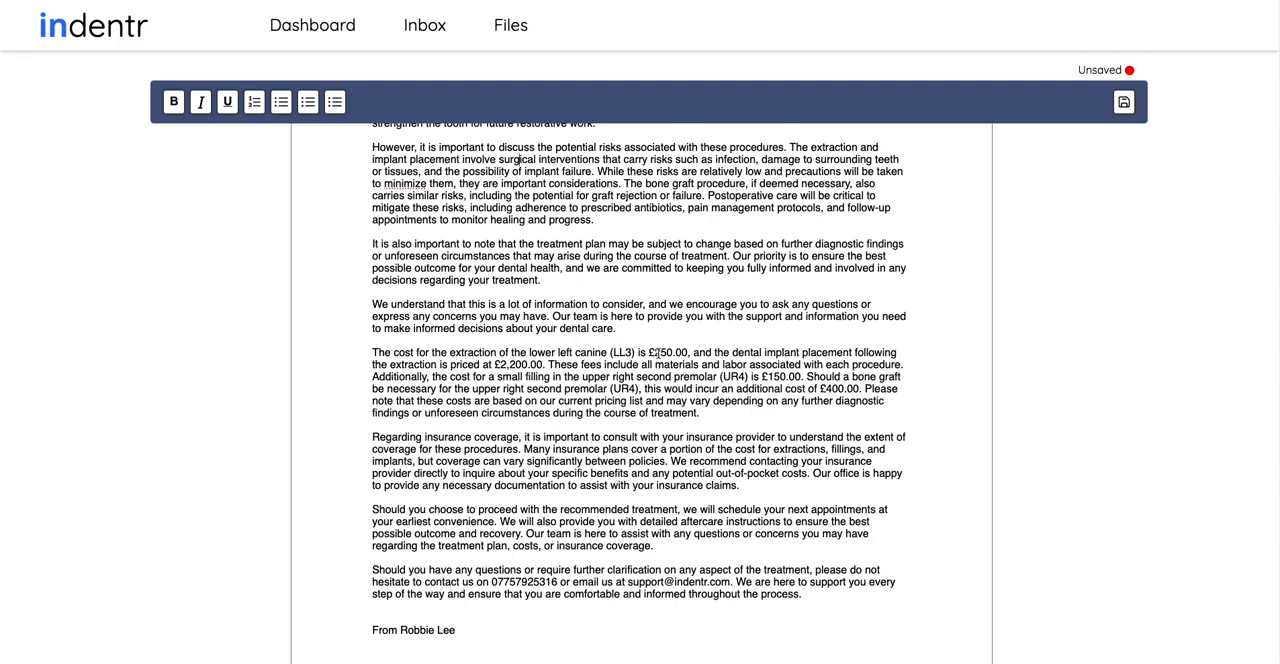
pyautogui.moveTo(505, 364); pyautogui.dragTo(548, 365)
pyautogui.moveTo(851, 389); pyautogui.dragTo(829, 389)
pyautogui.scroll(-5, 692, 427)
pyautogui.scroll(5, 663, 424)
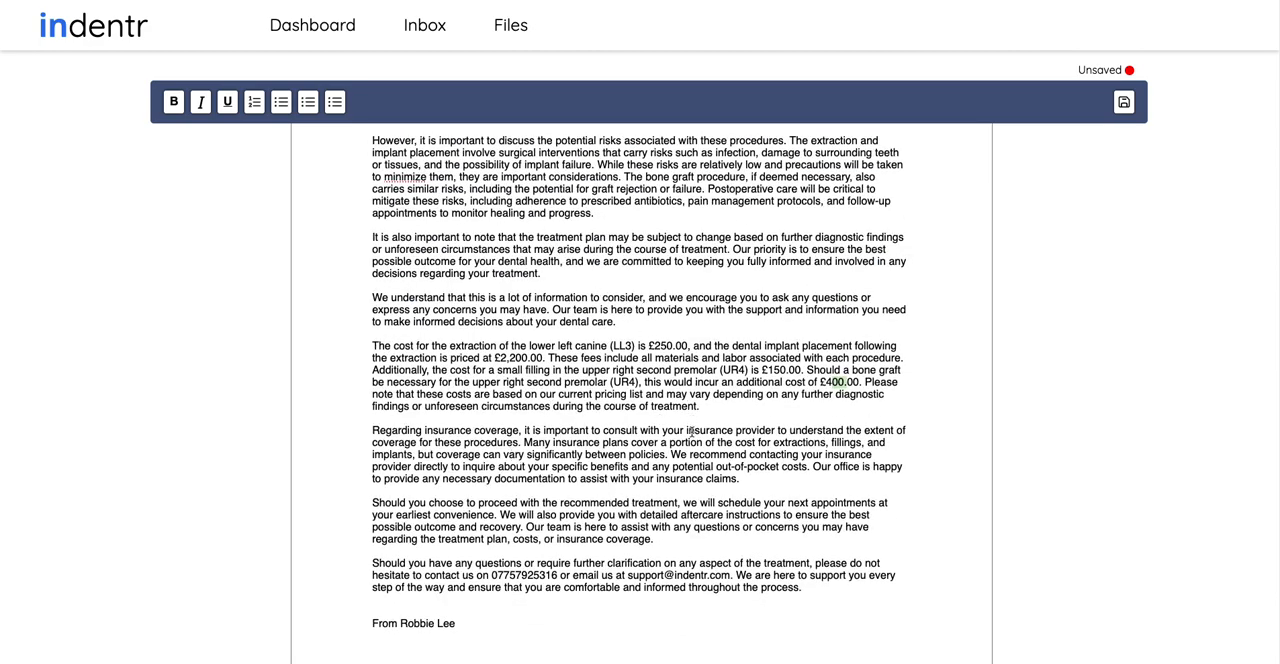
# Delete the paragraph about insurance coverage from the consent letter and save the letter
pyautogui.moveTo(748, 477); pyautogui.dragTo(376, 430)
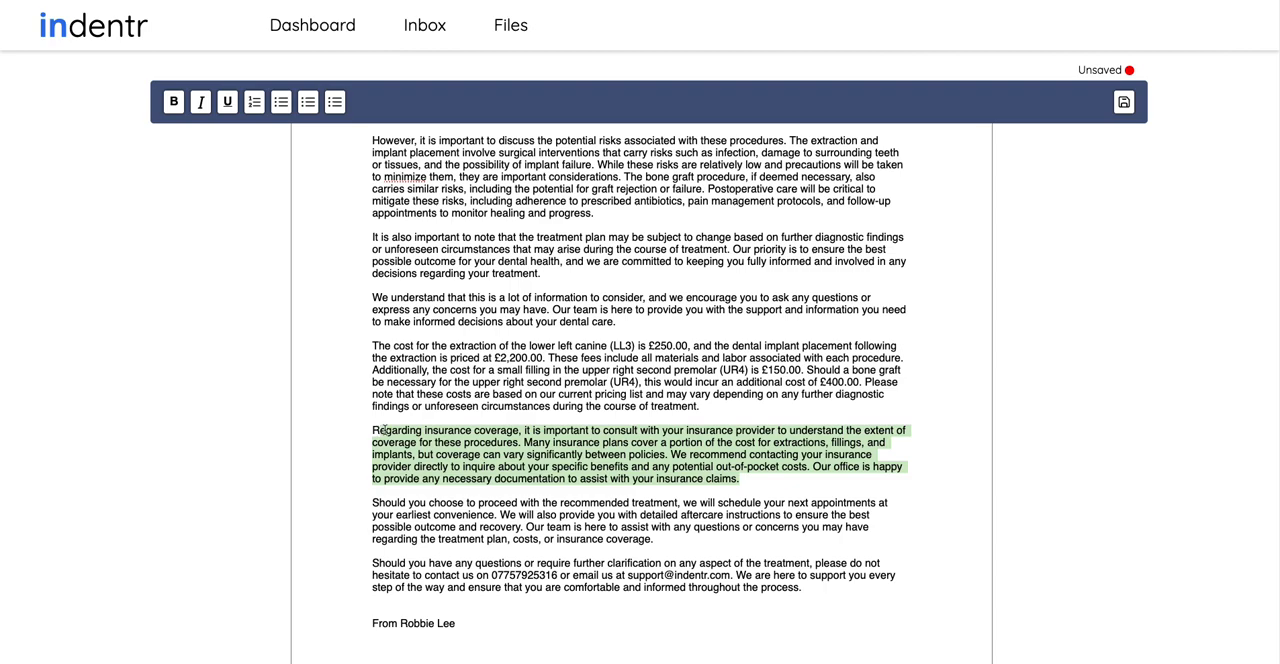
pyautogui.press('BackSpace')
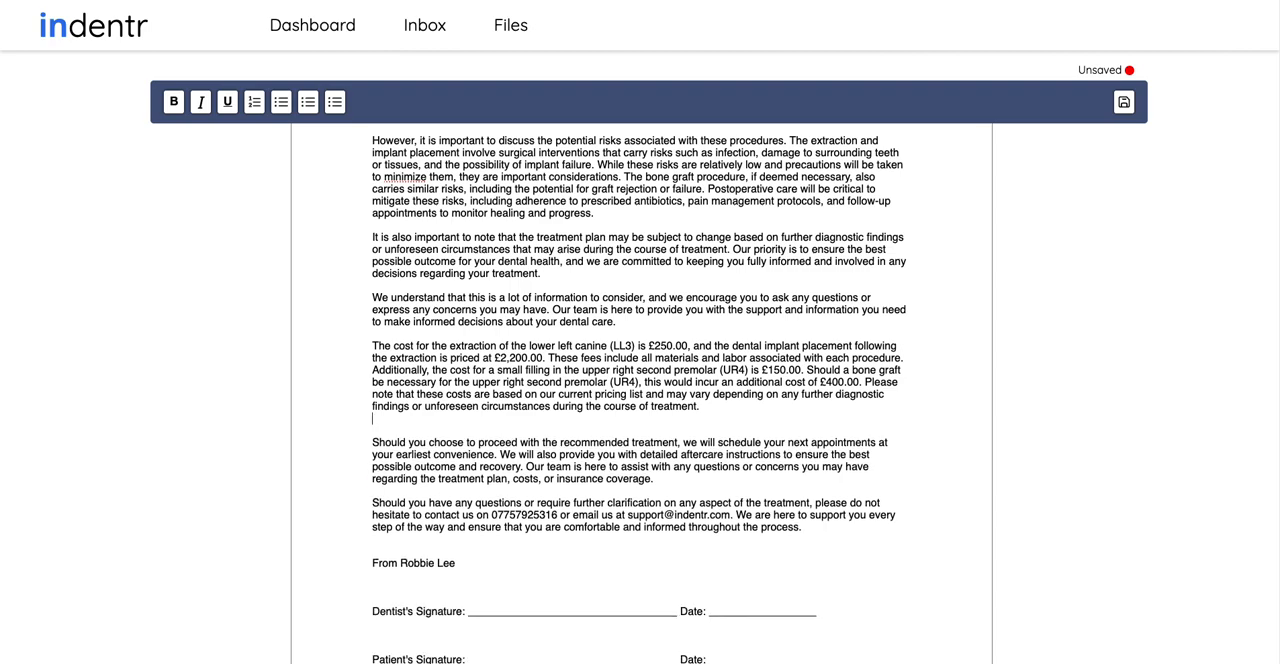
pyautogui.click(1123, 101)
# Open the patient's newest letter, created 28 February 2024, from the stored letter files and look through it
pyautogui.click(427, 27)
pyautogui.click(527, 38)
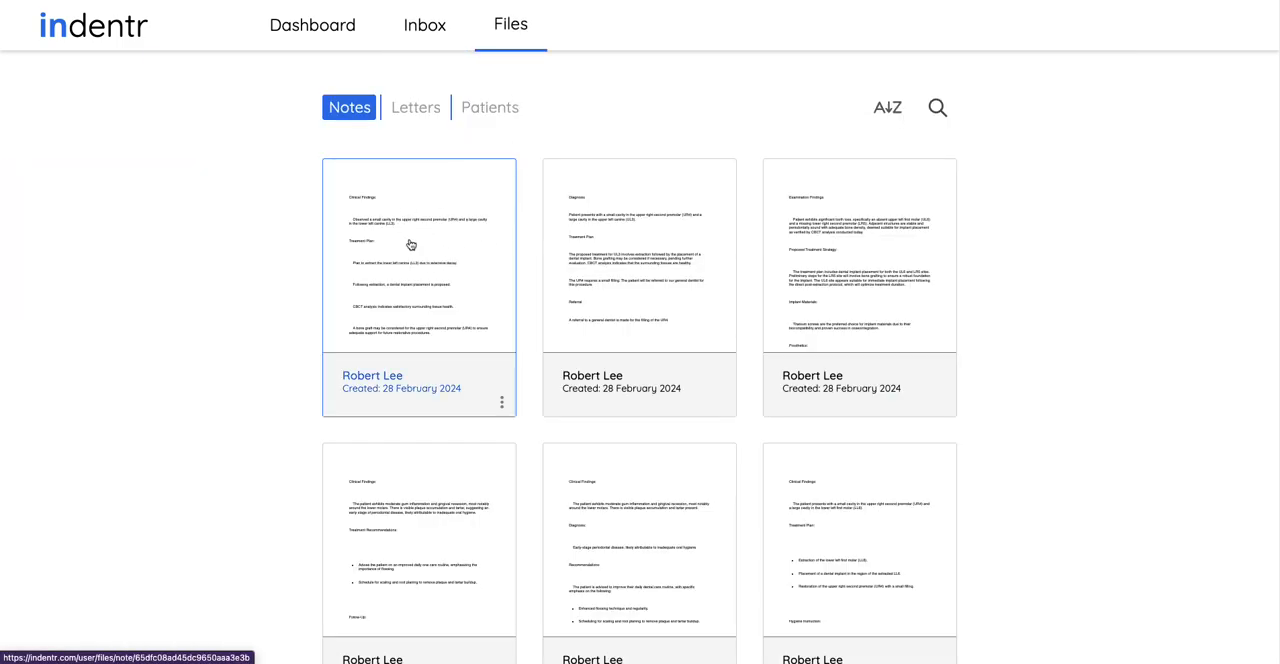
pyautogui.click(432, 115)
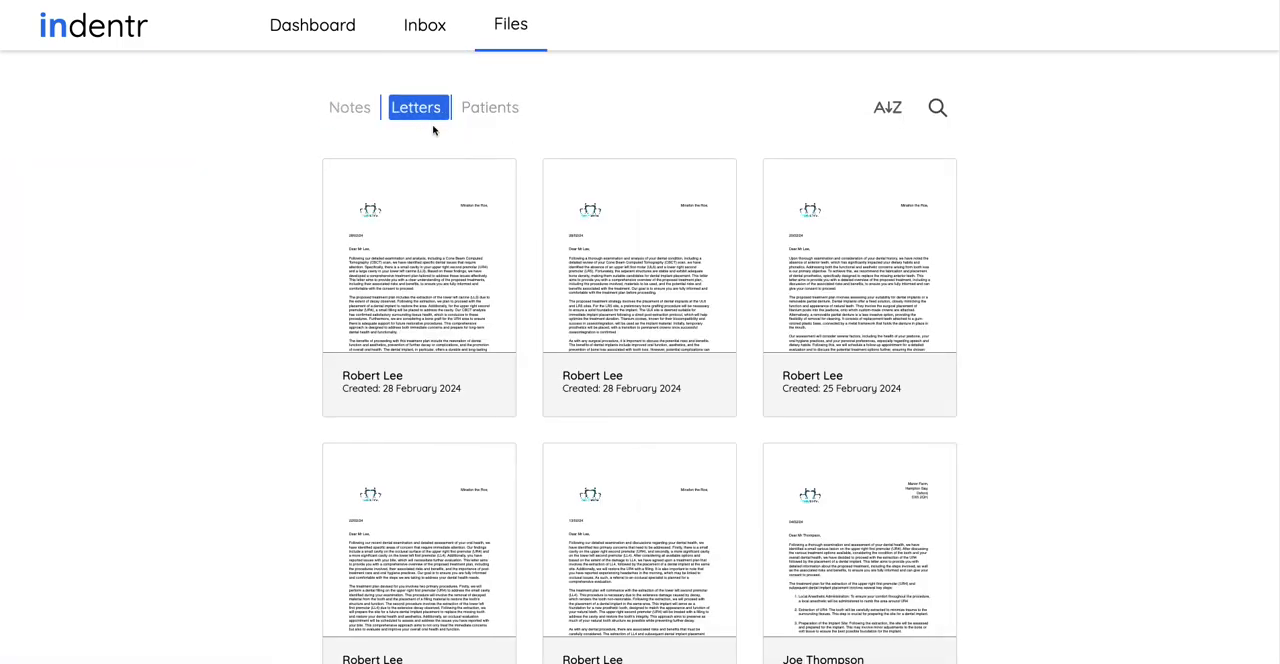
pyautogui.click(429, 238)
pyautogui.scroll(-2, 591, 389)
pyautogui.scroll(2, 596, 387)
pyautogui.scroll(-3, 616, 396)
pyautogui.scroll(2, 619, 399)
pyautogui.scroll(1, 619, 399)
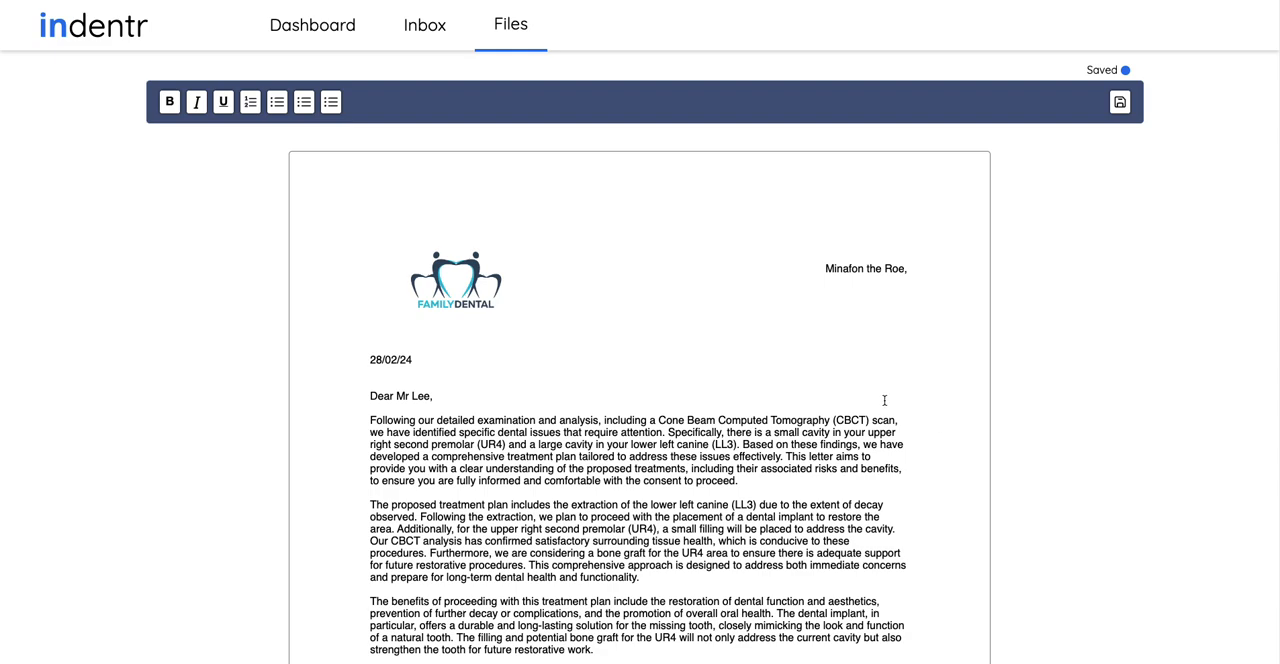